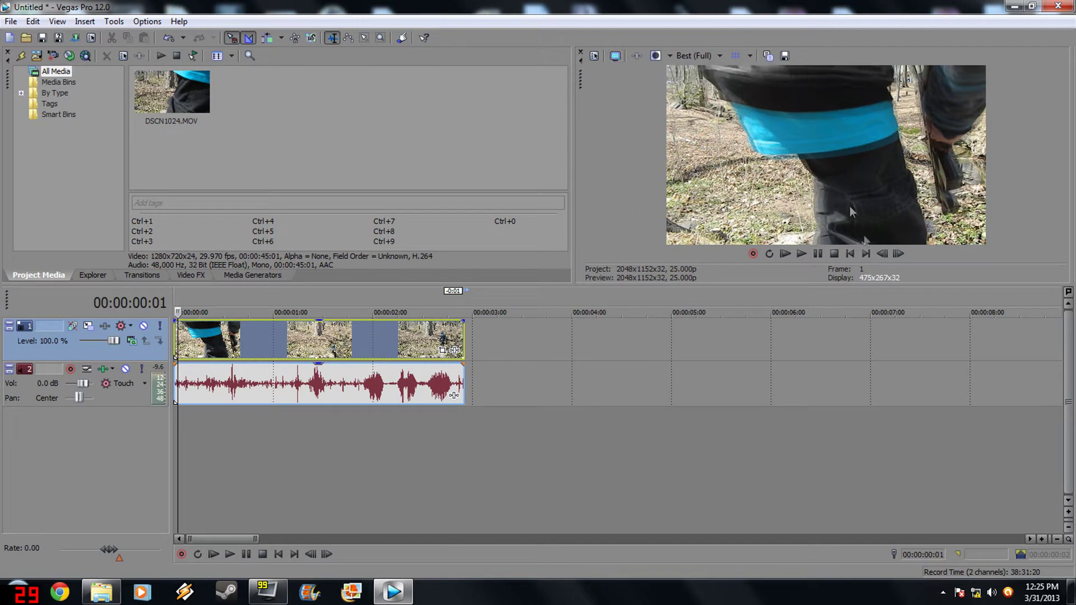
# Apply the 2K 16:9 24p project template and change the frame rate to 25.000 (PAL)
pyautogui.click(594, 56)
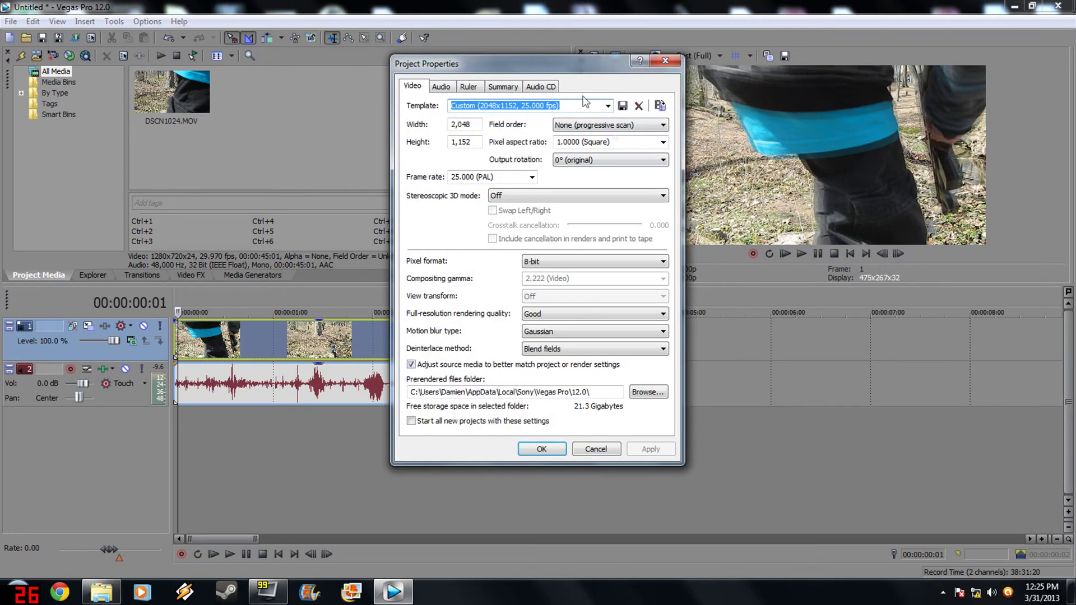
pyautogui.click(608, 105)
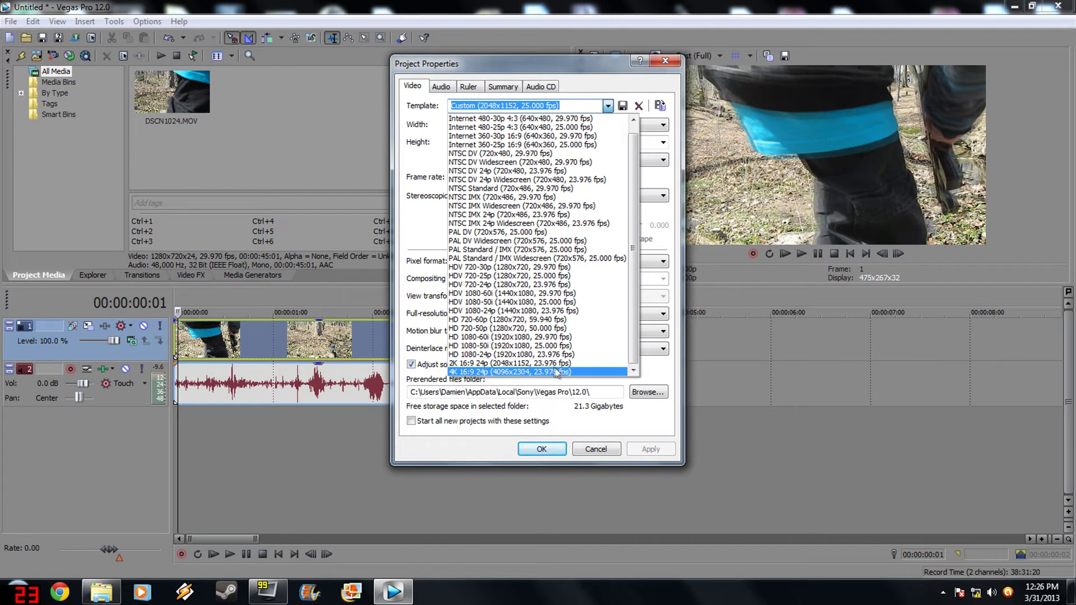
pyautogui.click(552, 364)
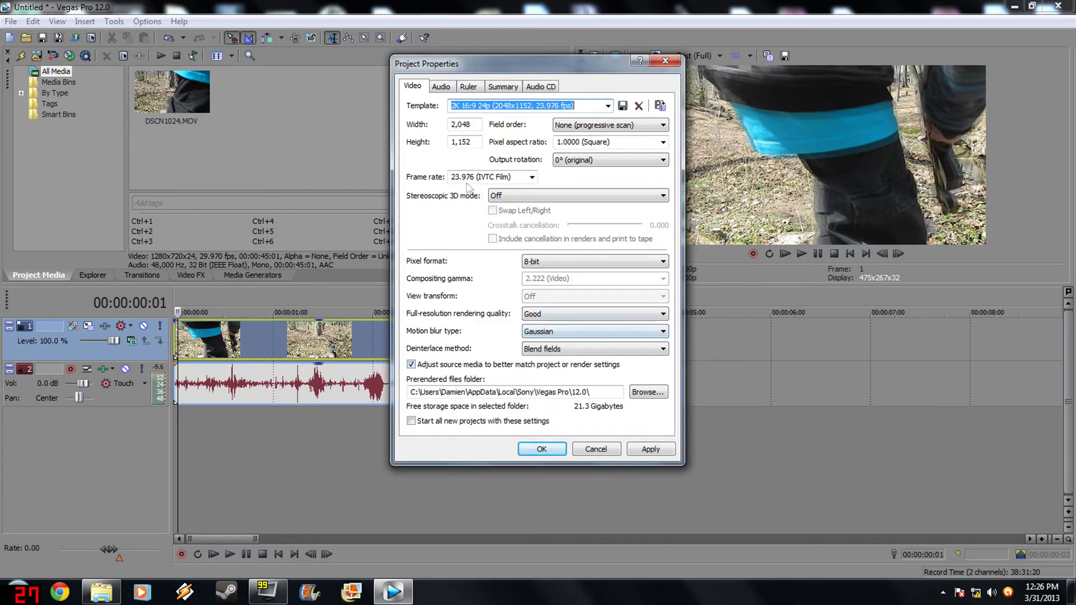
pyautogui.click(529, 176)
pyautogui.click(510, 242)
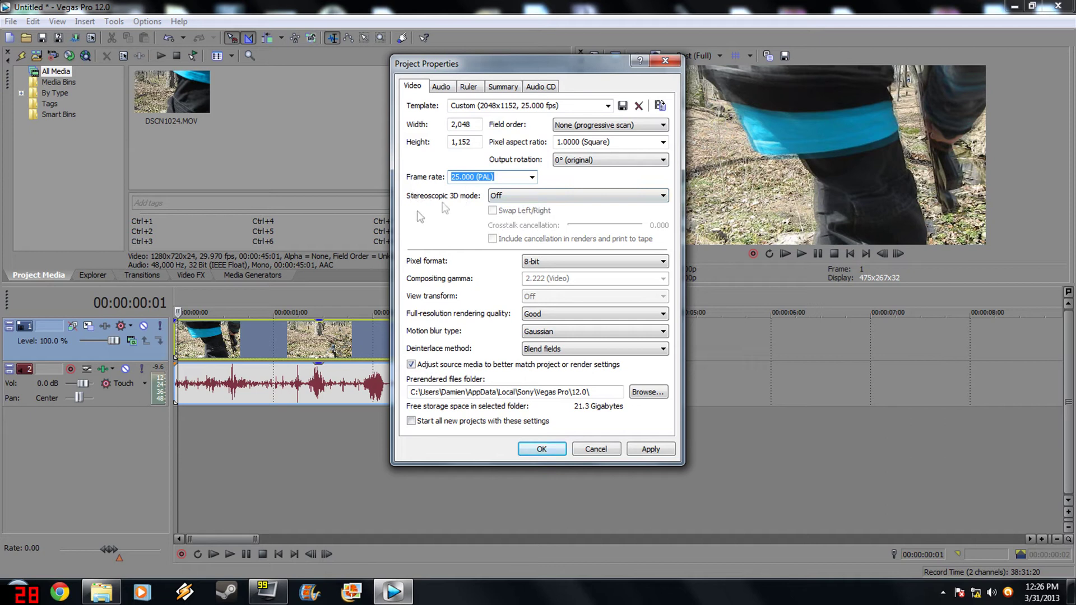
# Keep stereoscopic 3D off and make these settings the default for all new projects
pyautogui.click(546, 196)
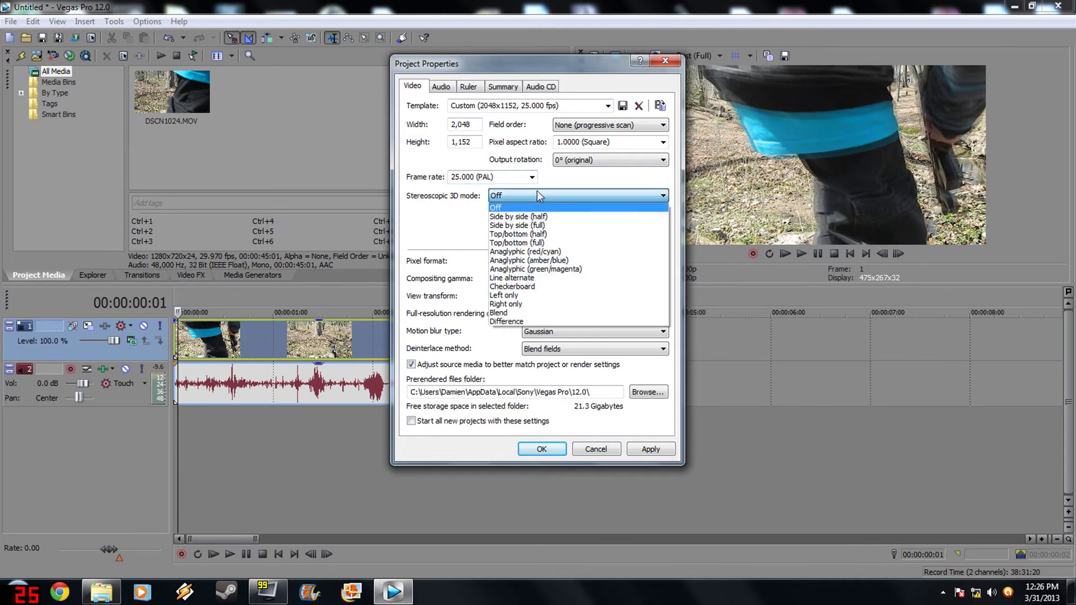
pyautogui.click(537, 193)
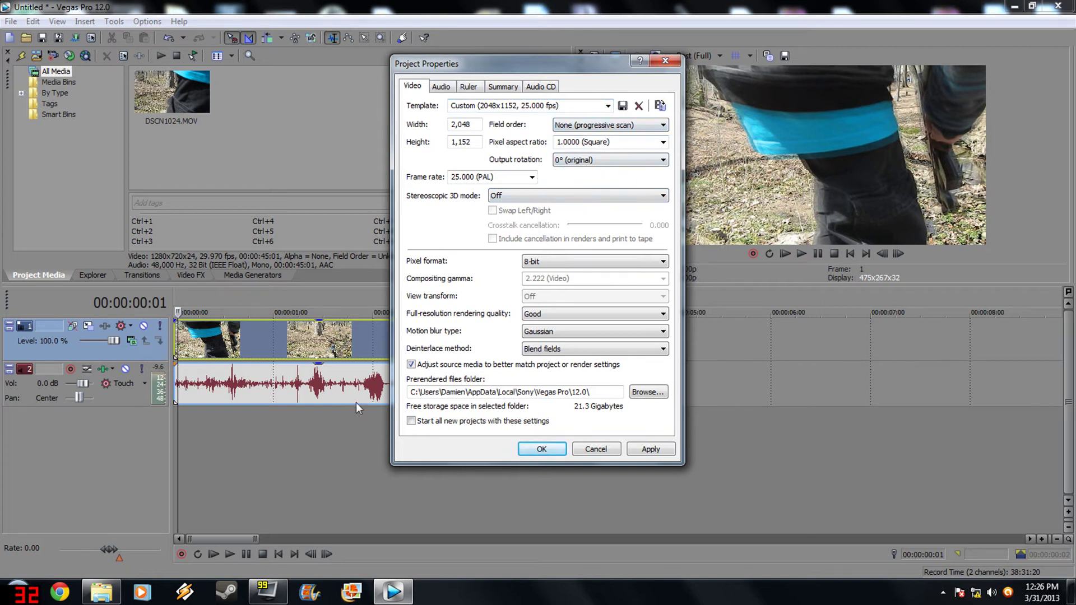
pyautogui.click(411, 421)
pyautogui.click(664, 452)
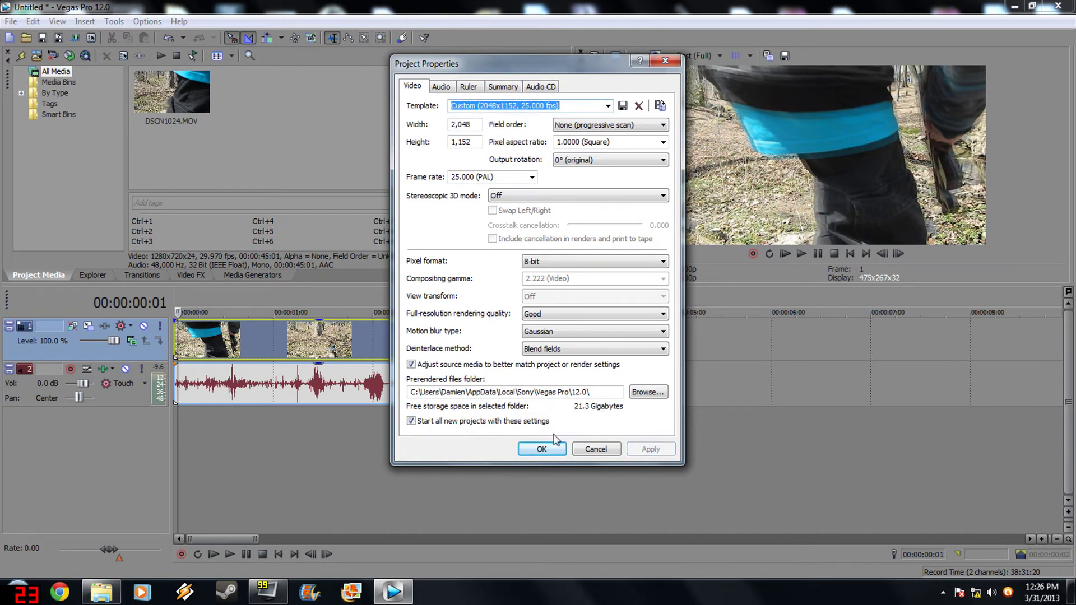
pyautogui.click(540, 450)
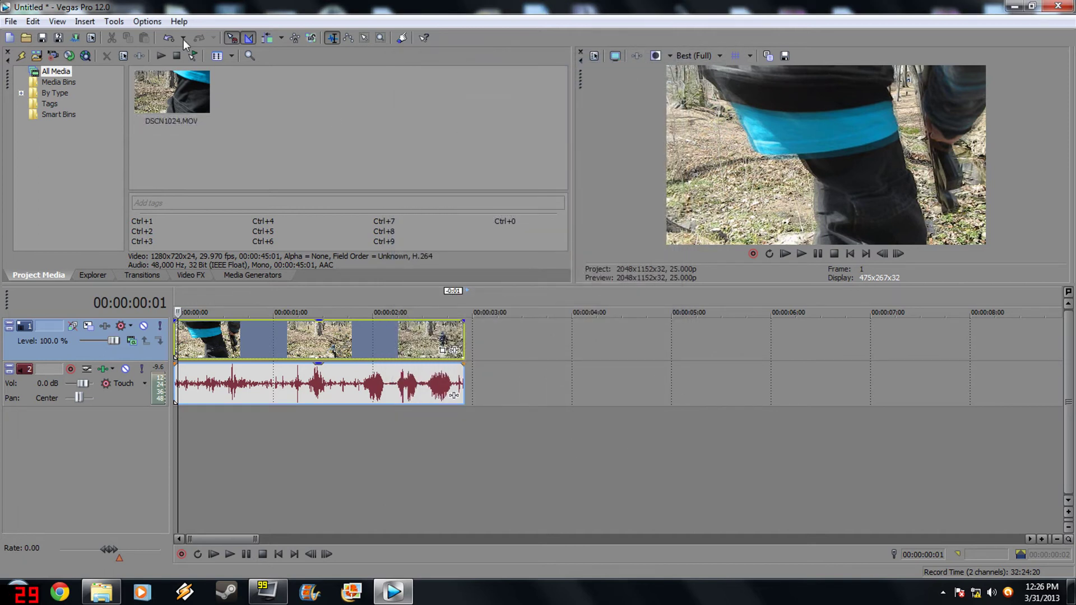
# In Render As, select the Windows Media Video V11 8 Mbps HD 1080-30p Video template
pyautogui.click(11, 21)
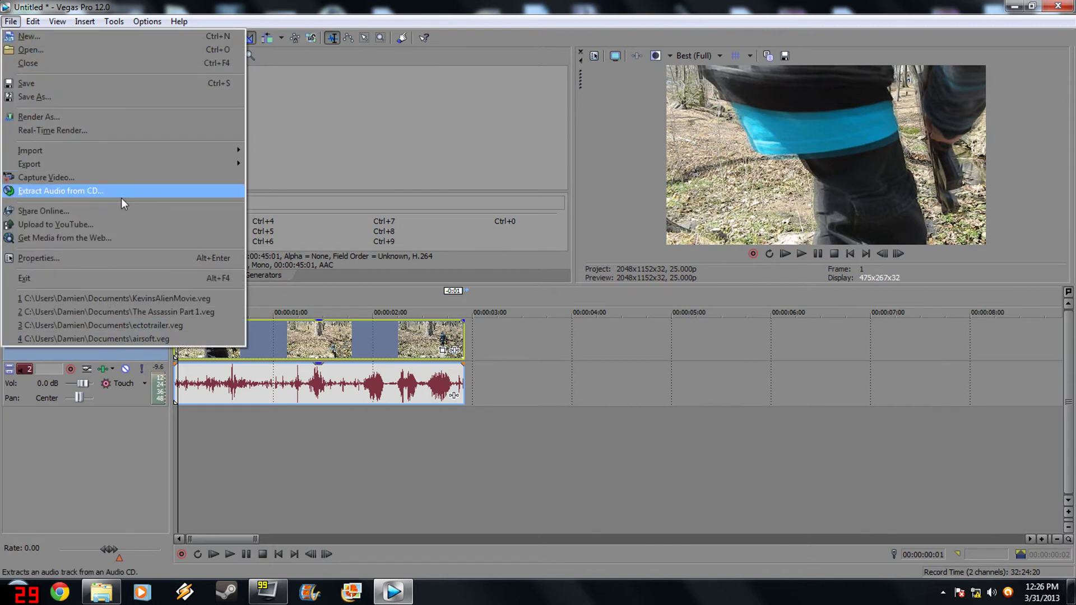
pyautogui.click(53, 116)
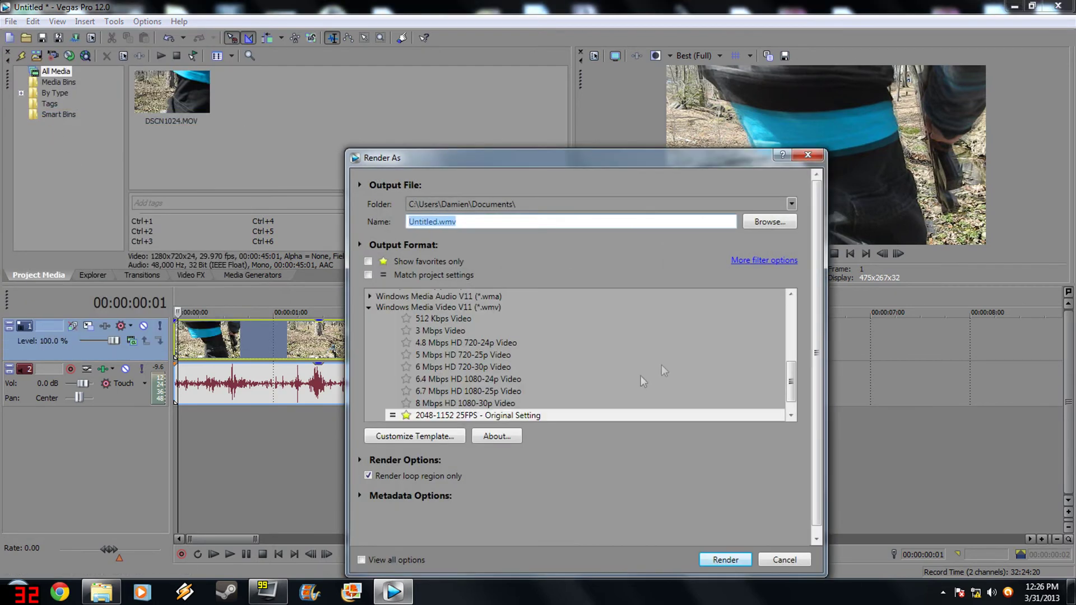
pyautogui.scroll(-1, 792, 386)
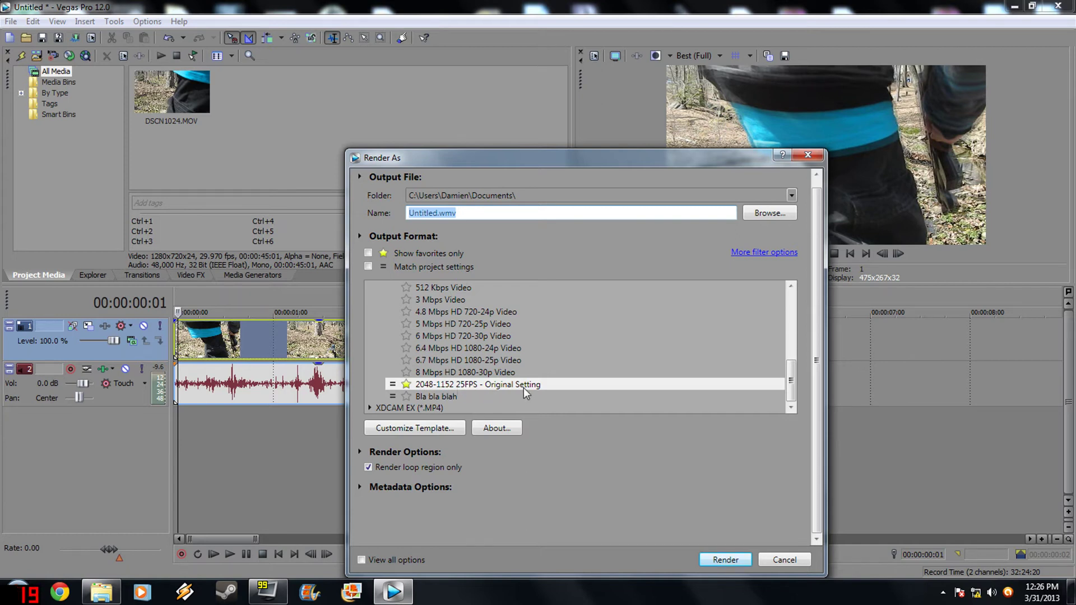
pyautogui.scroll(1, 523, 388)
pyautogui.click(482, 381)
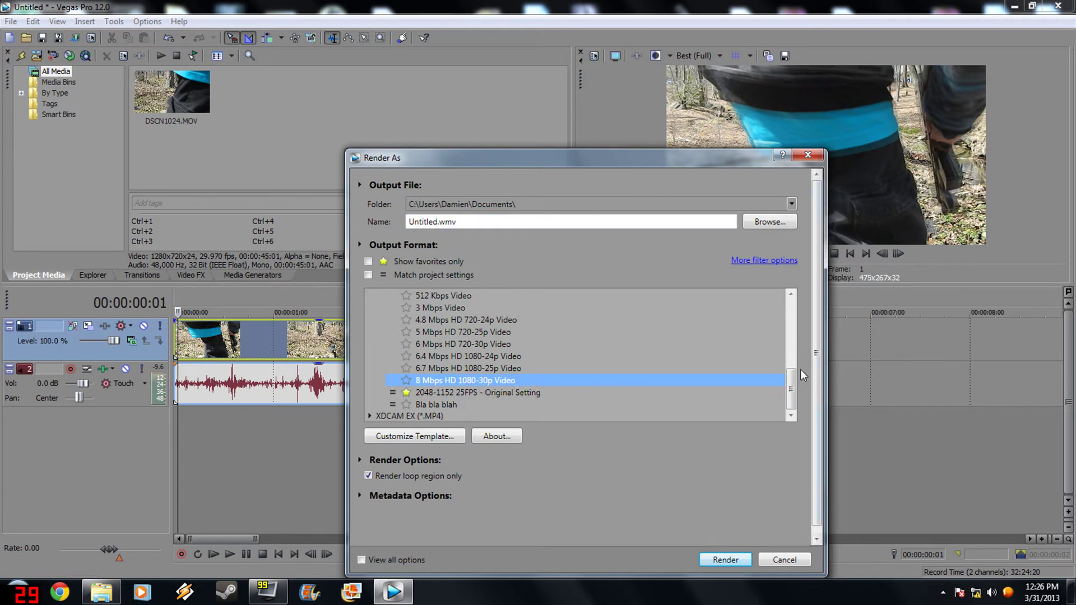
pyautogui.moveTo(792, 381)
pyautogui.mouseDown()
pyautogui.moveTo(798, 355)
pyautogui.moveTo(794, 366)
pyautogui.mouseUp()
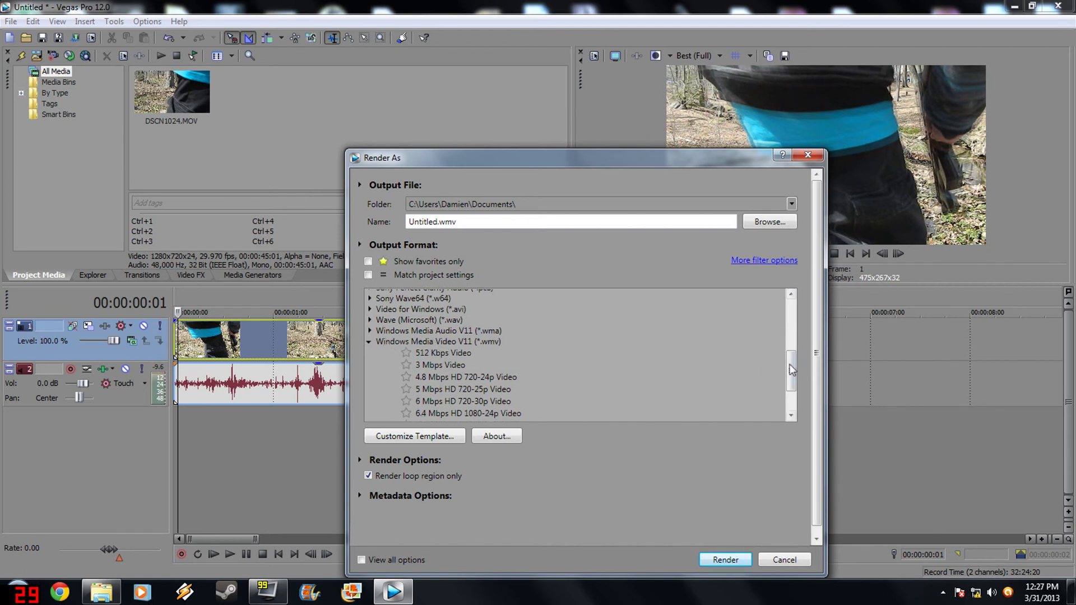
pyautogui.scroll(-2, 780, 392)
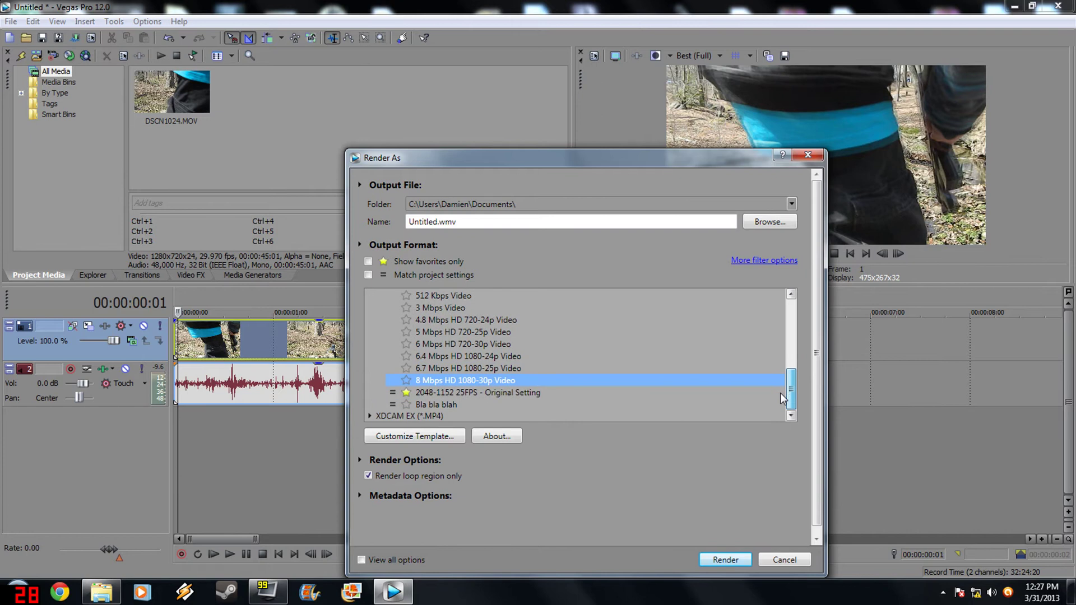
# Customize the template as 'Tutorial 2K HD Setting' with a custom 2048x1152 image size
pyautogui.click(420, 436)
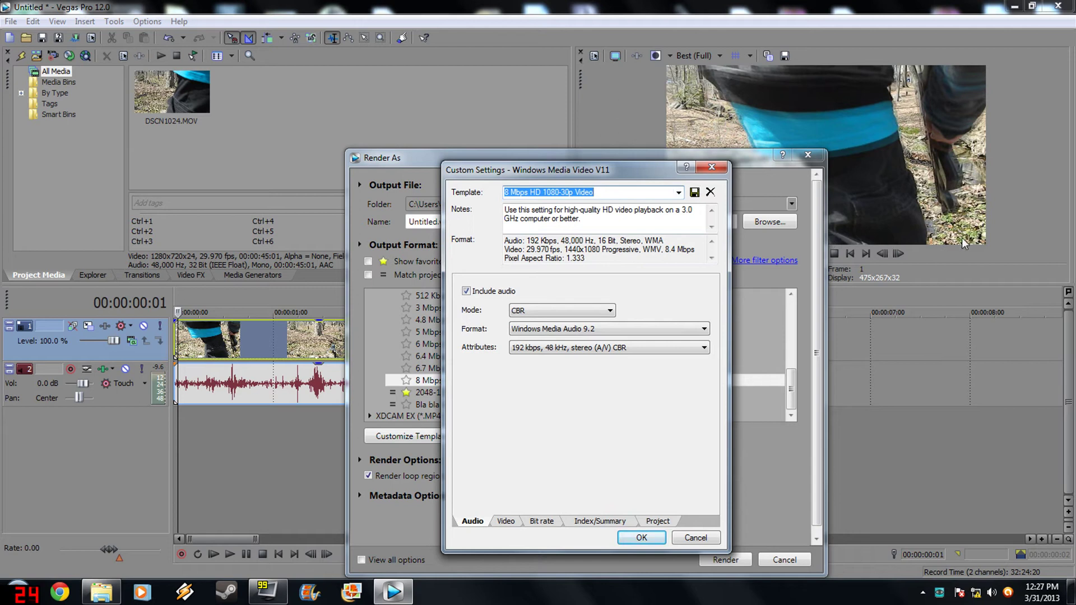
pyautogui.write('Tutorial ')
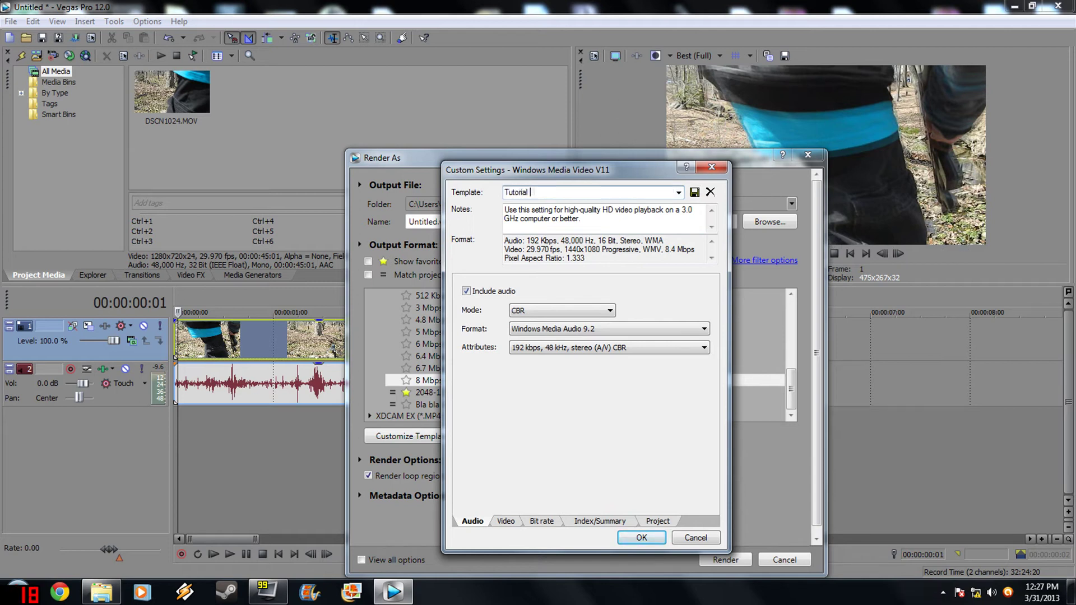
pyautogui.write('2K HD Setting')
pyautogui.click(505, 521)
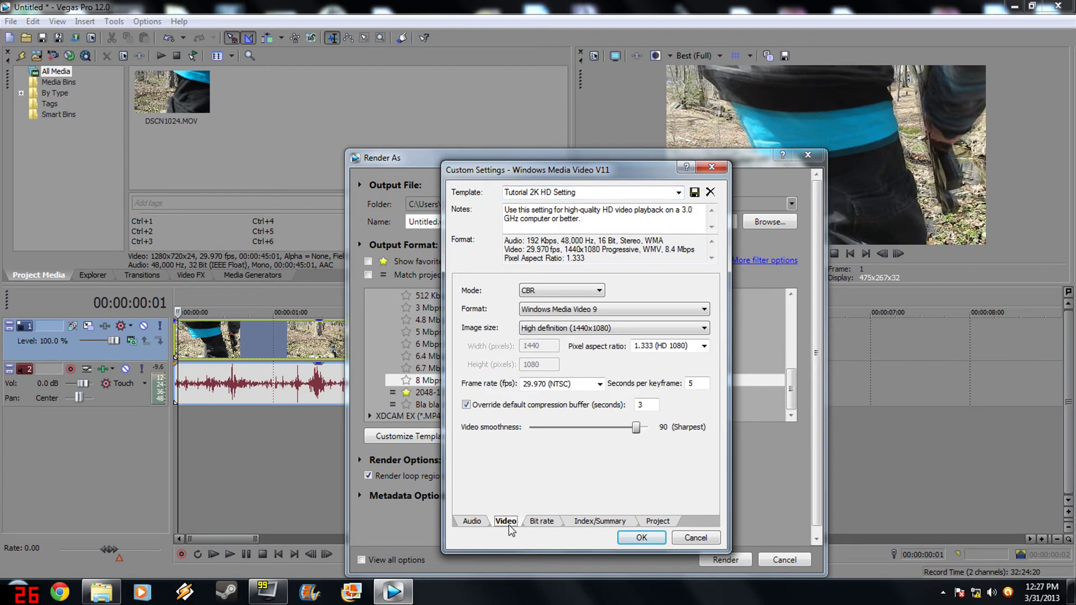
pyautogui.click(577, 329)
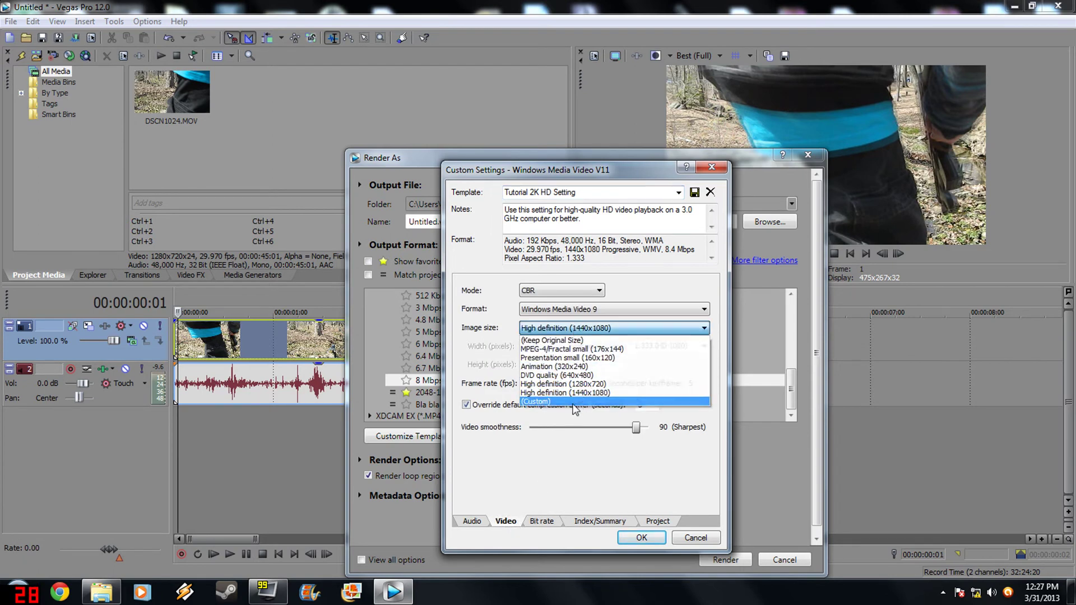
pyautogui.click(573, 403)
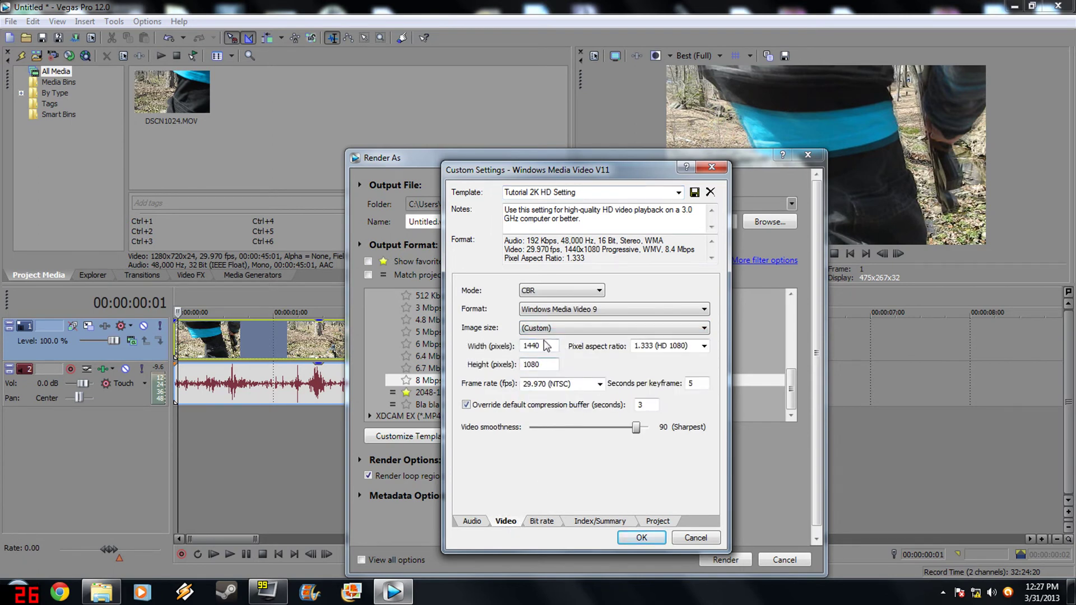
pyautogui.doubleClick(539, 345)
pyautogui.write('2048')
pyautogui.click(541, 364)
pyautogui.press('BackSpace')
pyautogui.press('BackSpace')
pyautogui.press('BackSpace')
pyautogui.press('BackSpace')
pyautogui.write('1152')
# Set render frame rate 25.000 (PAL), square 1.000 pixel aspect, and video smoothness 100
pyautogui.click(599, 384)
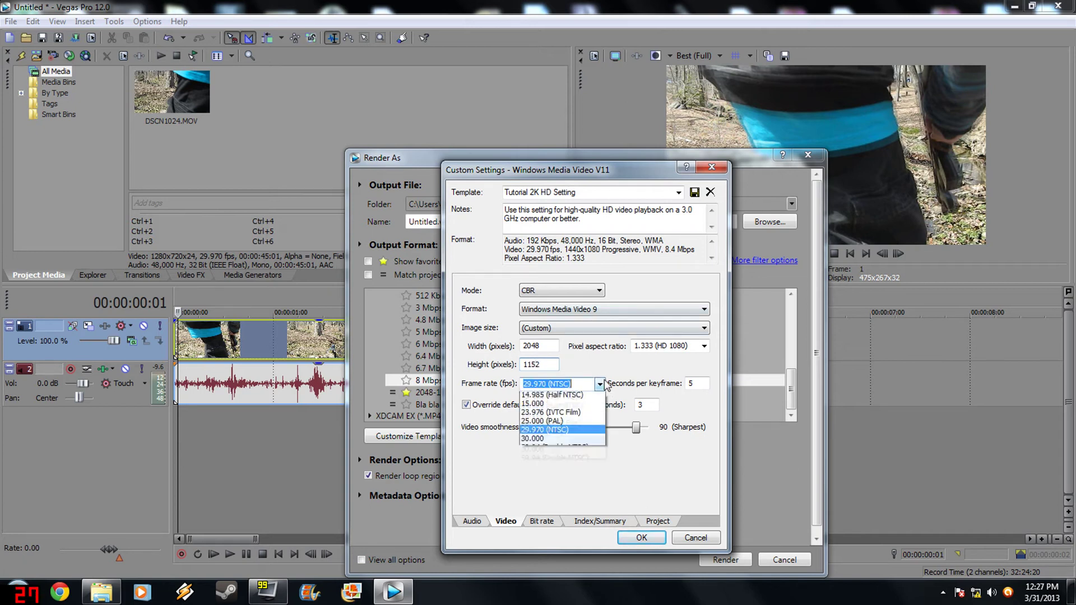
pyautogui.click(580, 431)
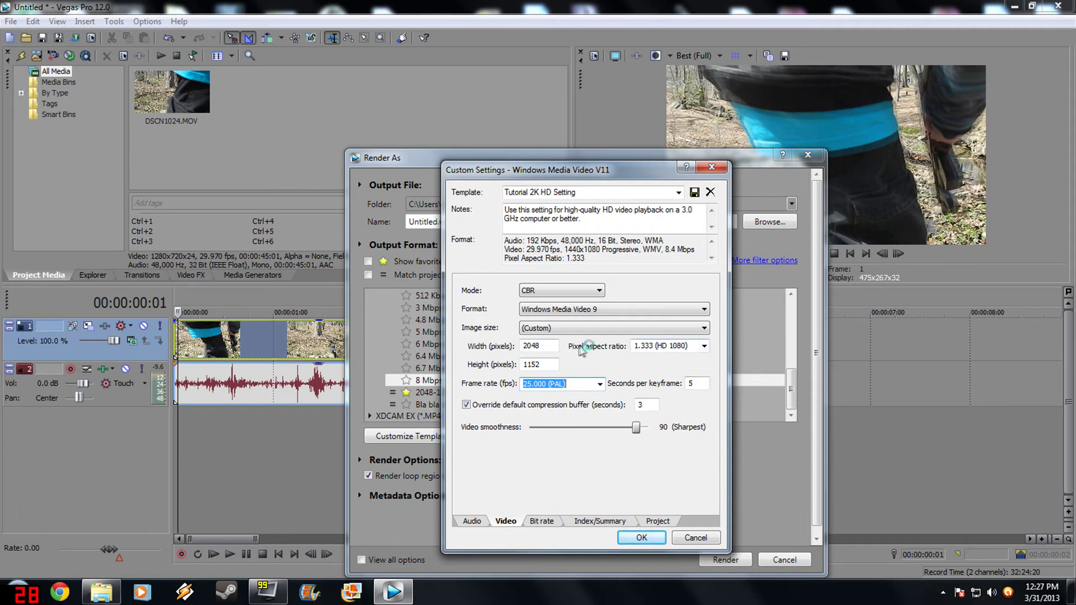
pyautogui.click(695, 346)
pyautogui.click(669, 356)
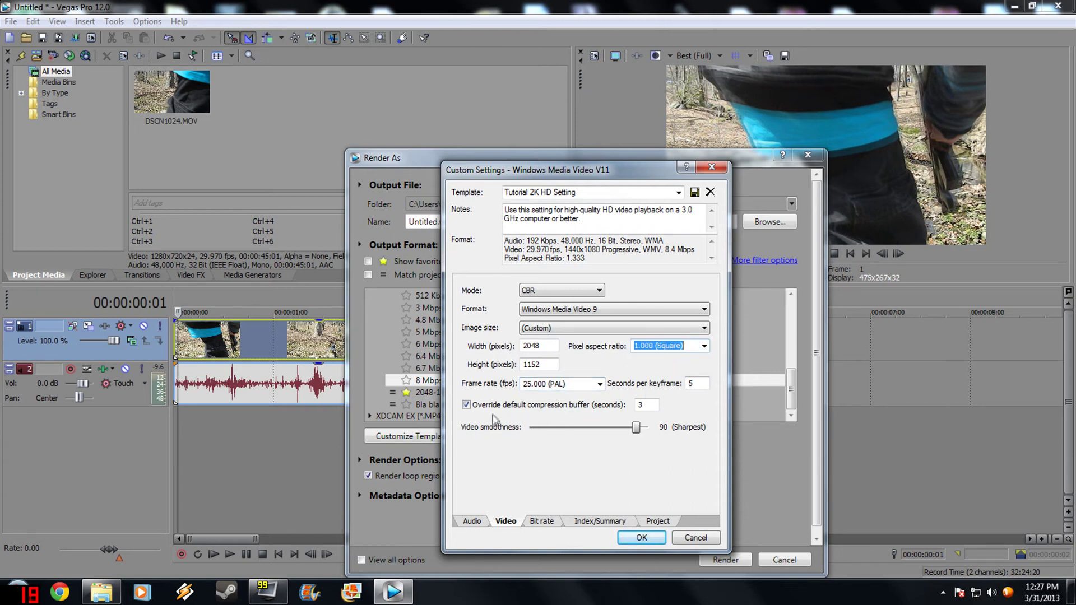
pyautogui.press('Tab')
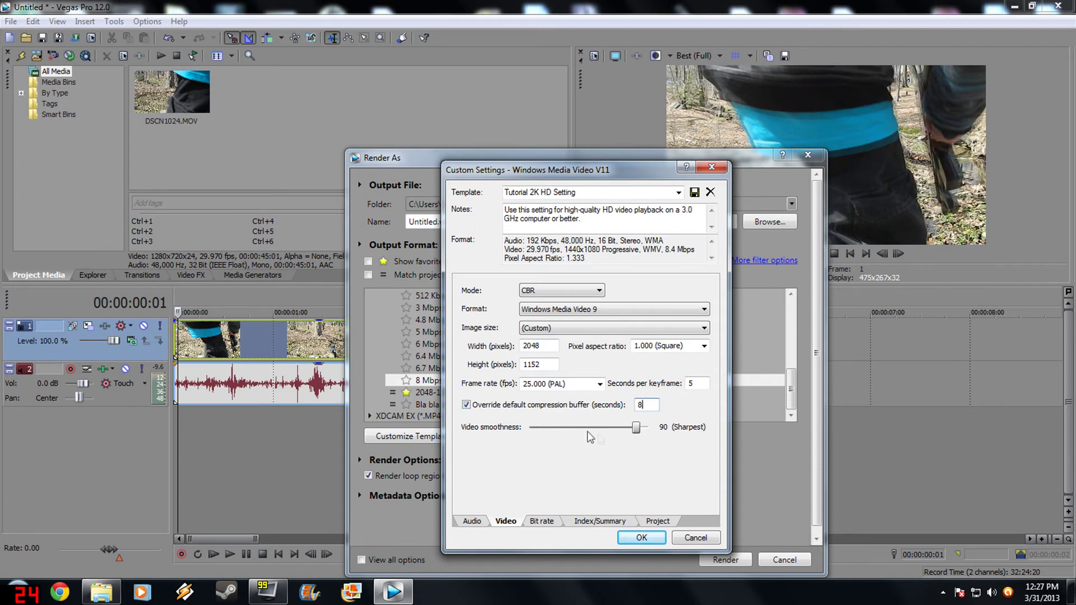
pyautogui.moveTo(632, 433); pyautogui.dragTo(746, 419)
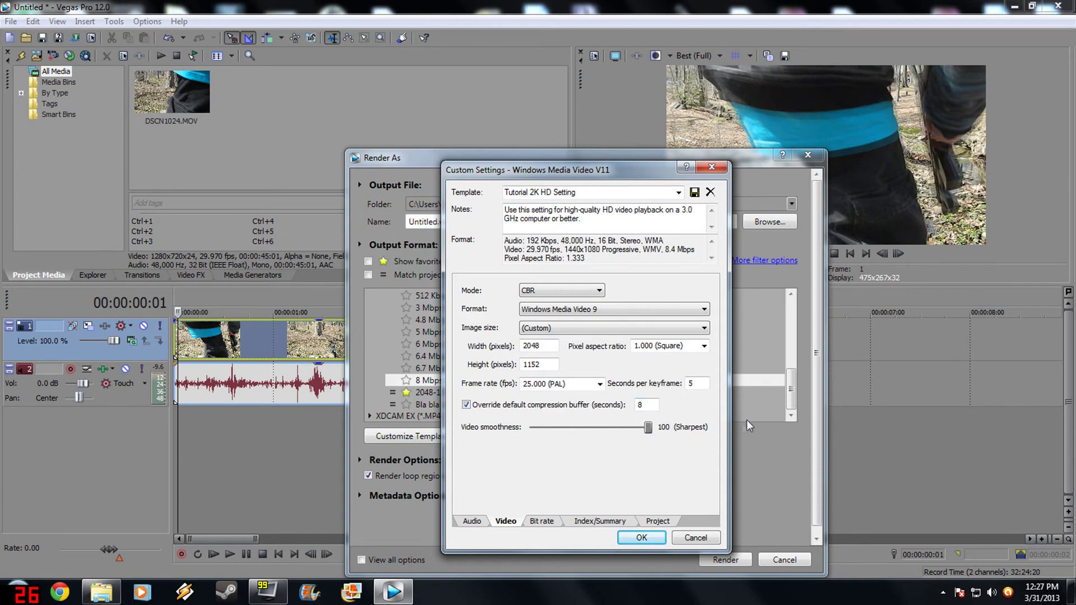
# Set video rendering quality to Best on the Project tab, leave 3D mode unchanged, and confirm
pyautogui.click(664, 525)
pyautogui.click(610, 288)
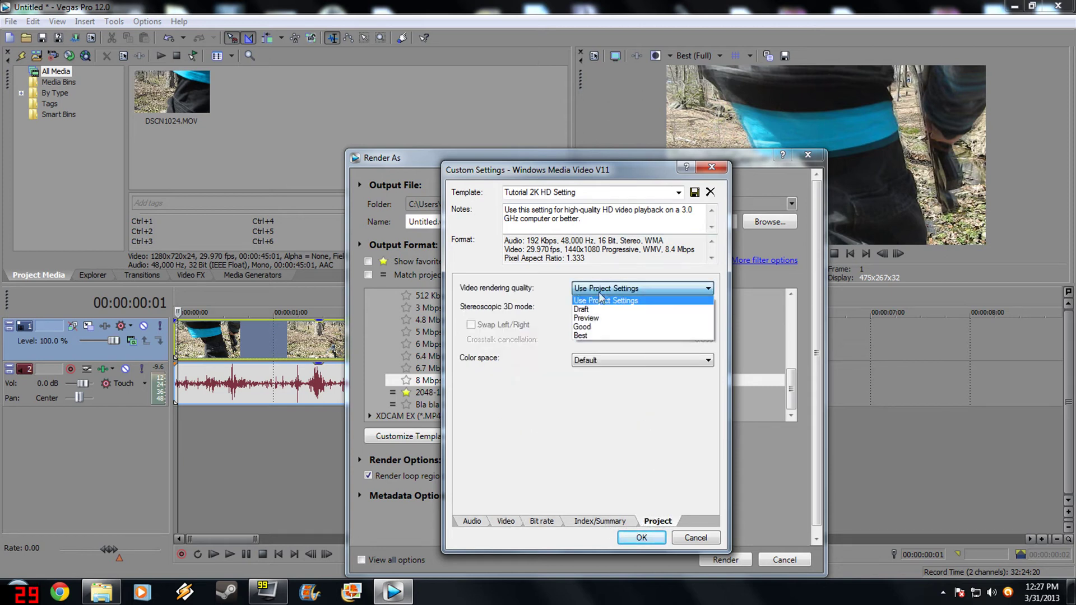
pyautogui.click(621, 339)
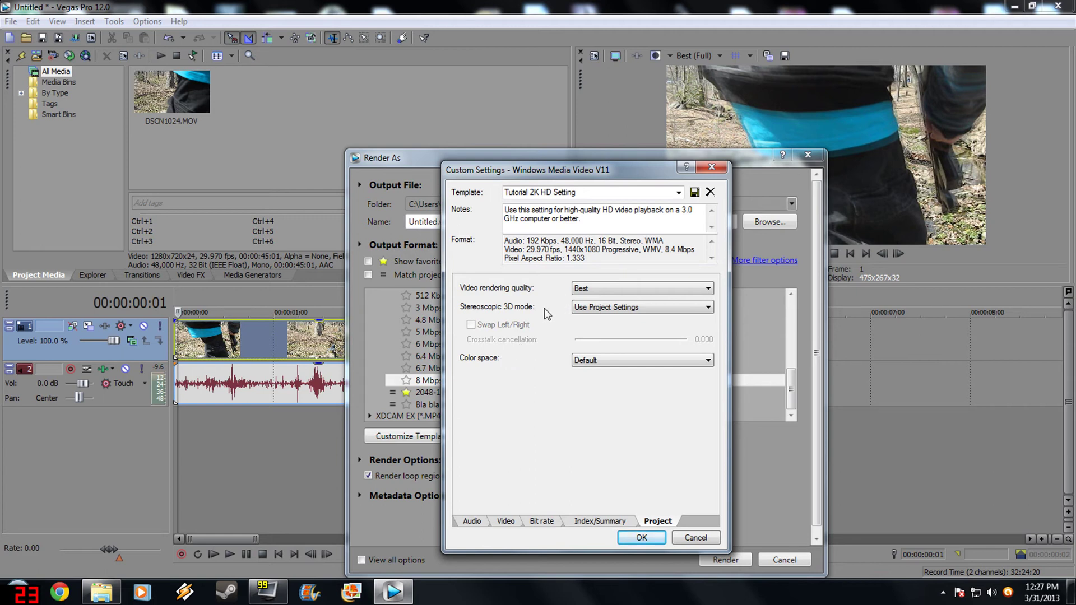
pyautogui.click(579, 307)
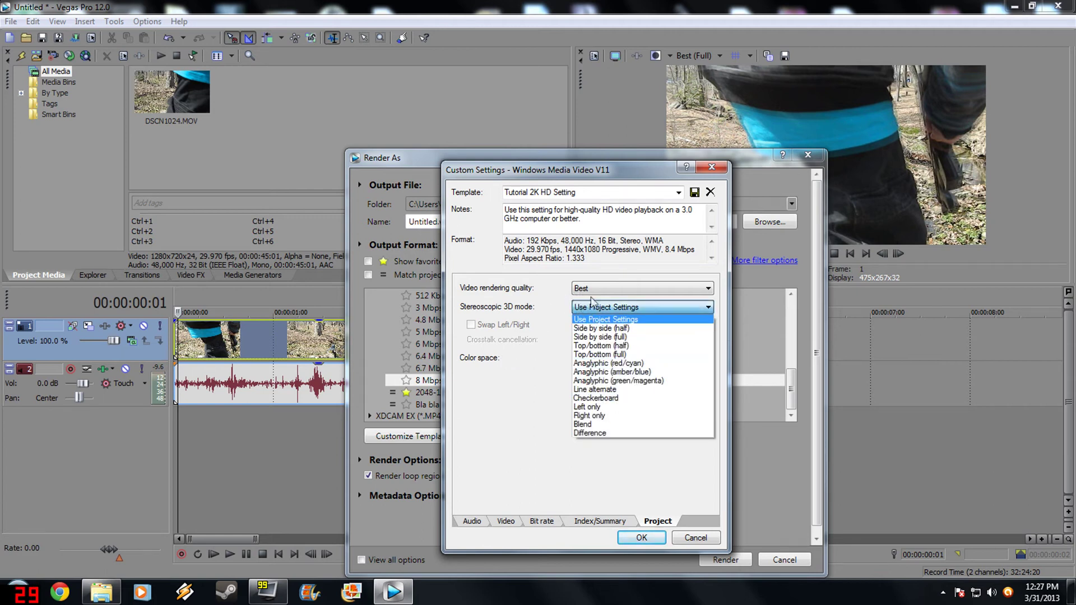
pyautogui.click(604, 311)
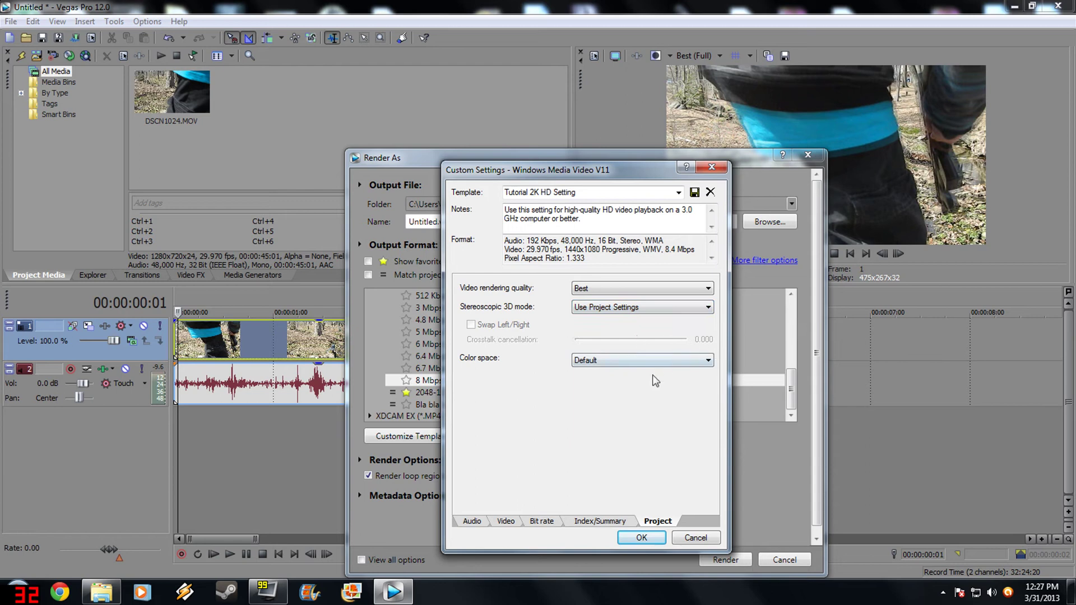
pyautogui.click(651, 538)
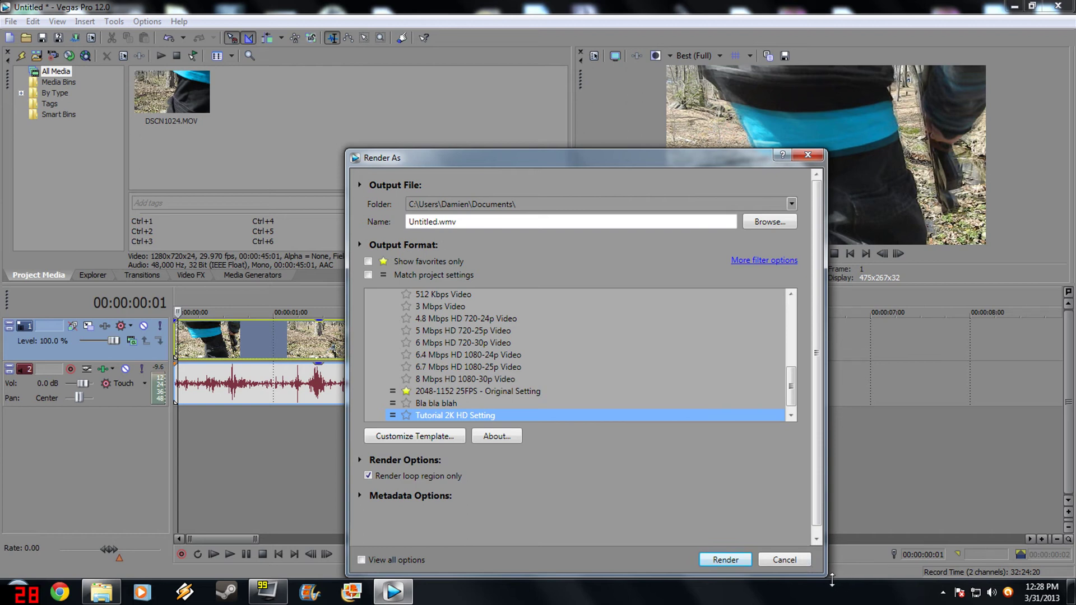
# Cancel the render, then scrub and play the footage, stepping to frame 17
pyautogui.click(788, 560)
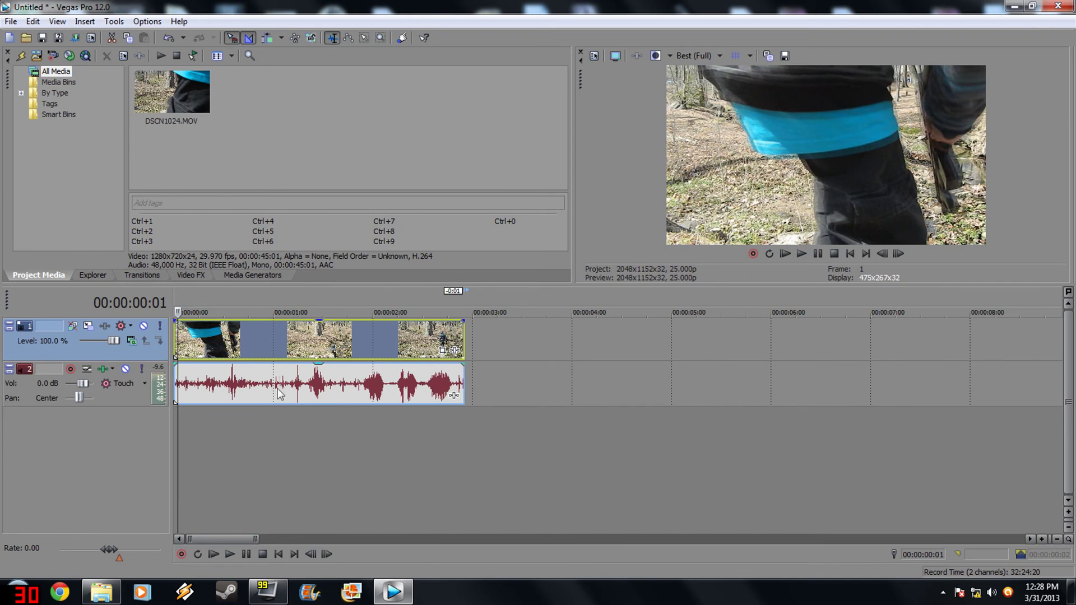
pyautogui.click(289, 352)
pyautogui.click(321, 347)
pyautogui.moveTo(321, 312); pyautogui.dragTo(180, 312)
pyautogui.press('space')
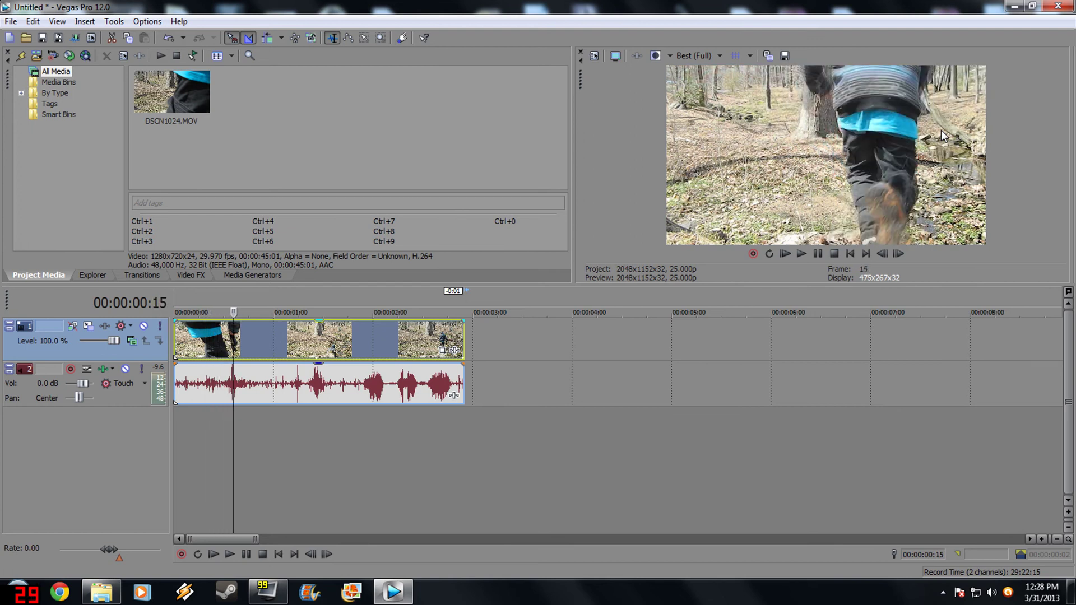
pyautogui.press('j')
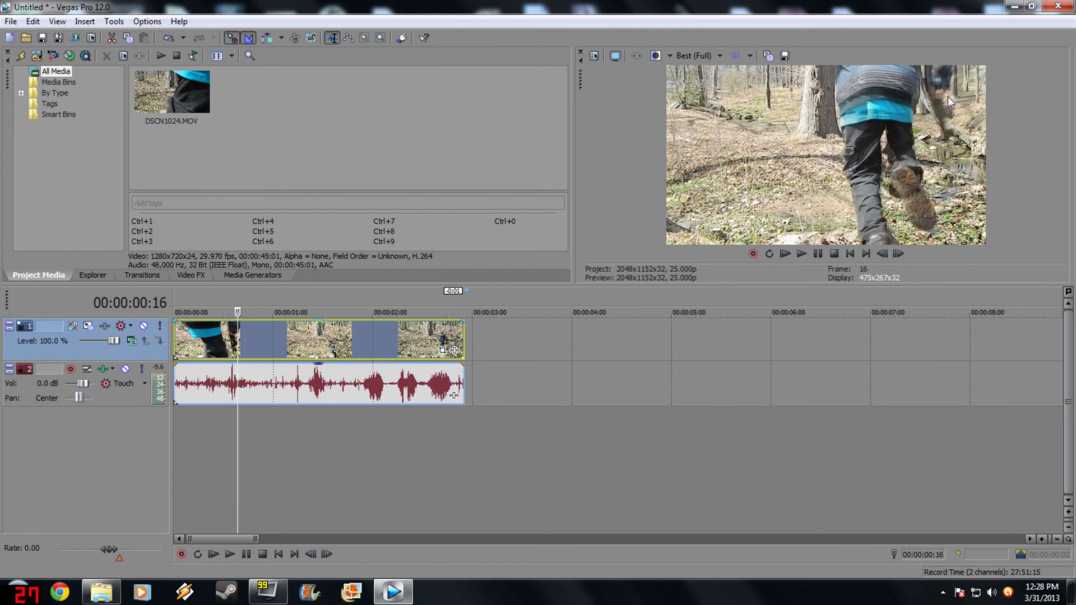
pyautogui.press('Right')
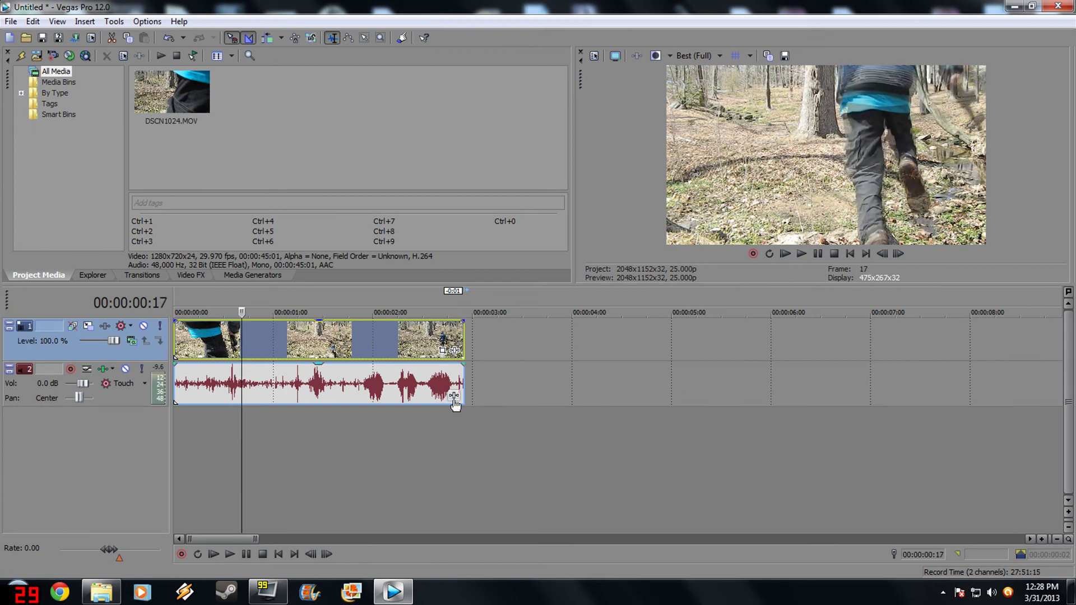
# Turn on Disable resample in the DSCN1024 video event's Properties, then play back
pyautogui.rightClick(359, 342)
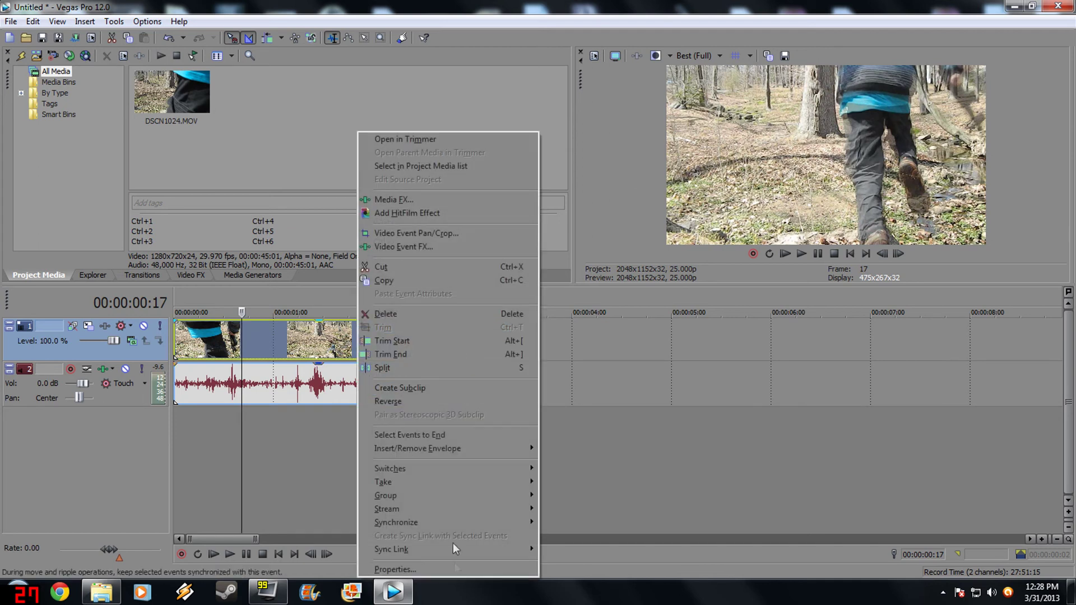
pyautogui.click(439, 570)
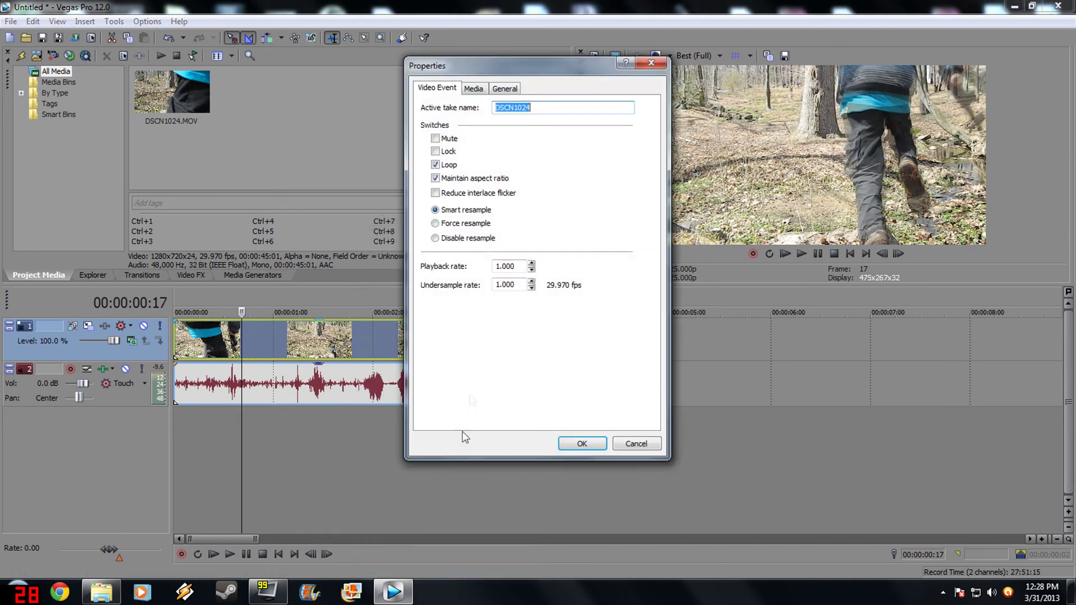
pyautogui.click(435, 238)
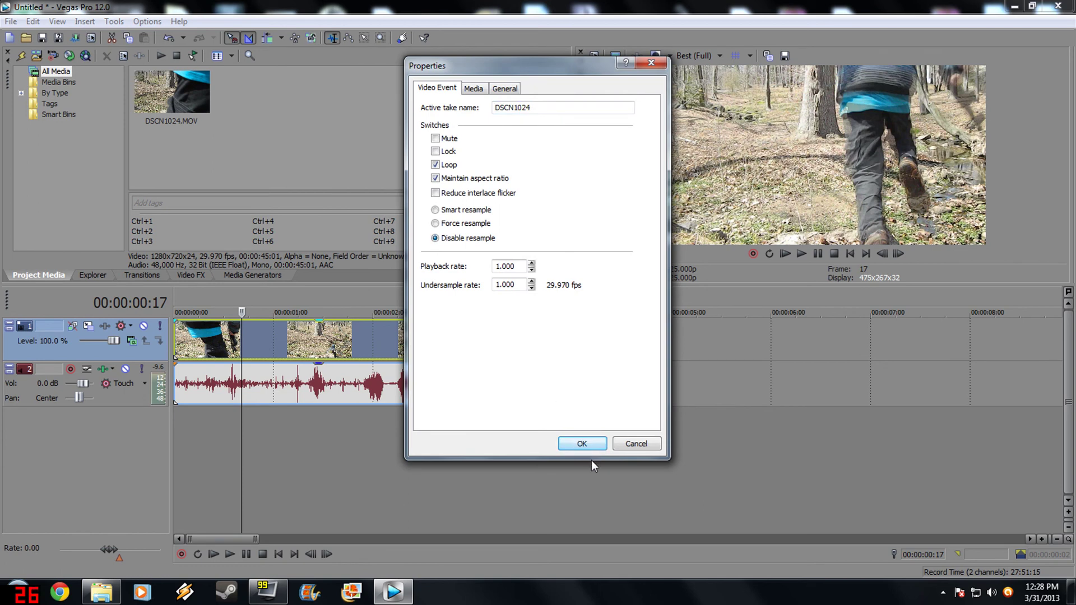
pyautogui.click(587, 442)
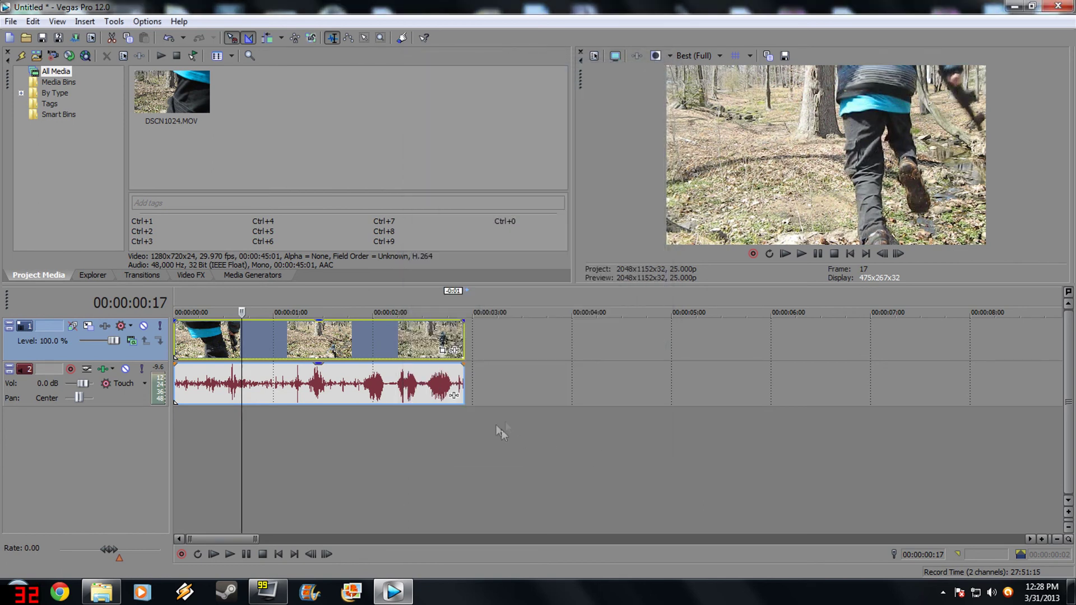
pyautogui.press('space')
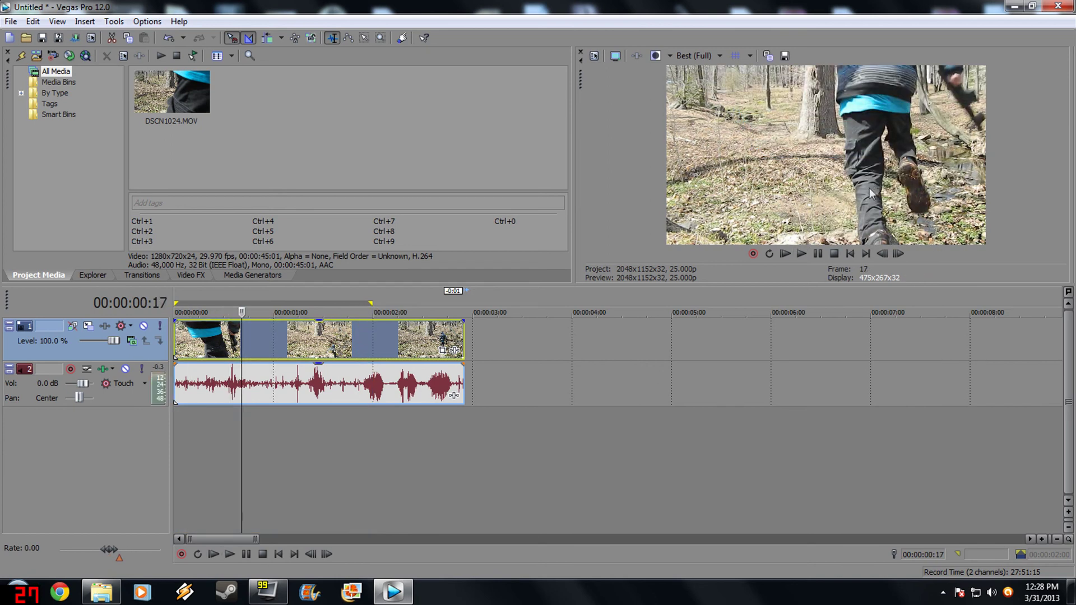
# Stop playback, return to the start, and box-select both video and audio events
pyautogui.press('space')
pyautogui.press('j')
pyautogui.scroll(-5, 499, 348)
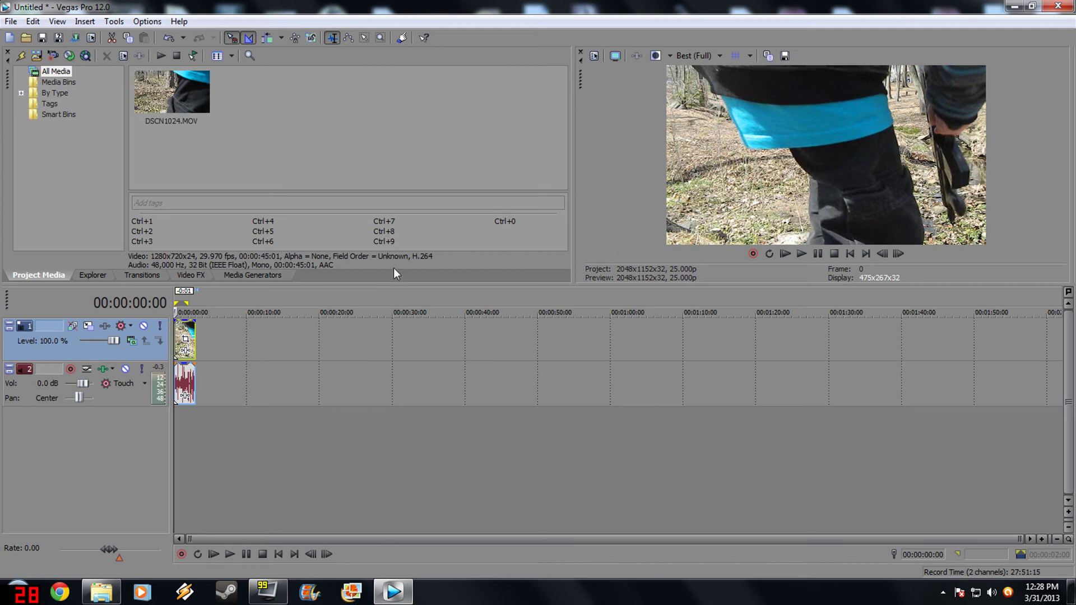
pyautogui.press('d')
pyautogui.press('d')
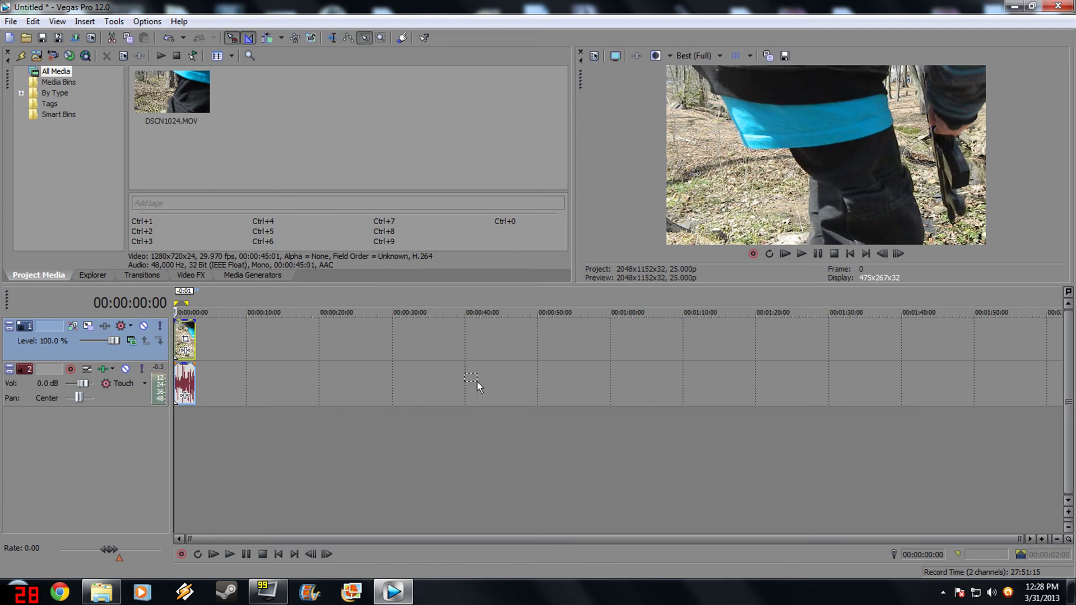
pyautogui.moveTo(435, 384); pyautogui.dragTo(448, 393)
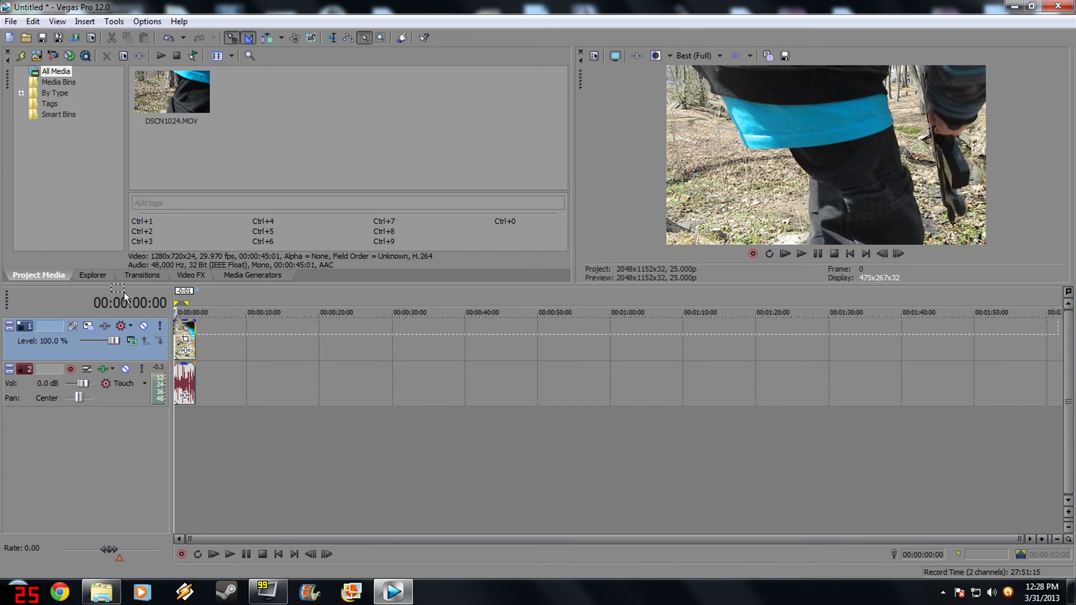
pyautogui.moveTo(124, 295); pyautogui.dragTo(122, 295)
pyautogui.moveTo(82, 337); pyautogui.dragTo(78, 339)
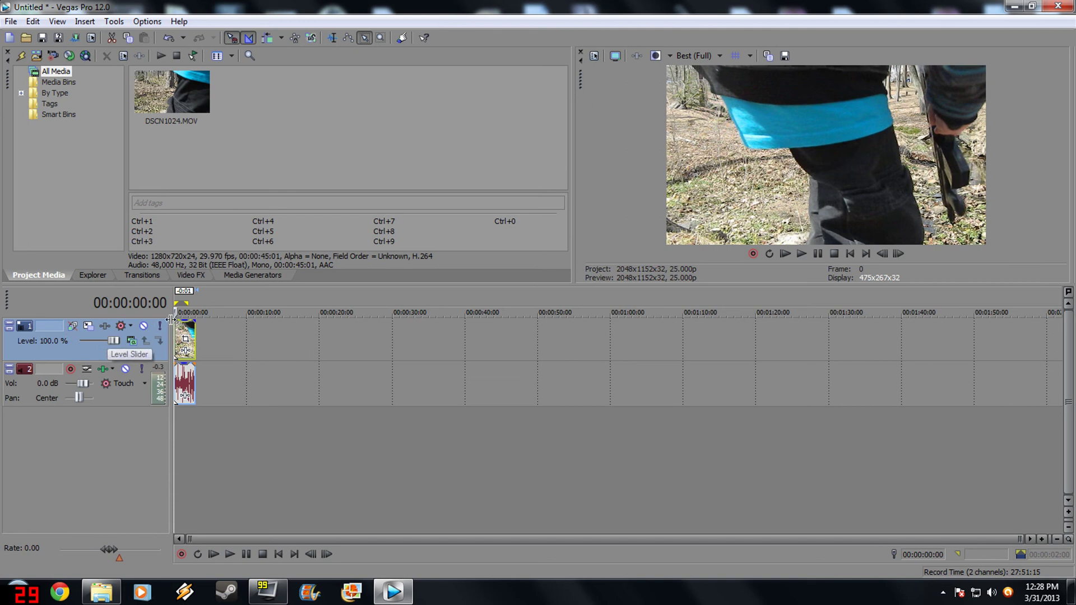
# Apply Edit > Switches > Disable Resample to the selected events
pyautogui.click(32, 21)
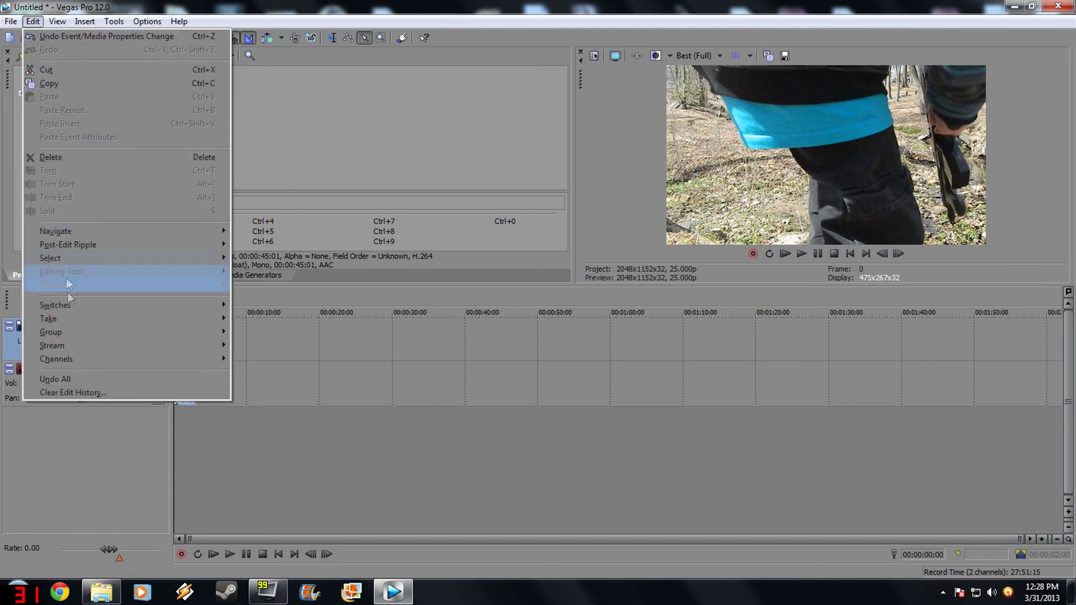
pyautogui.moveTo(108, 305)
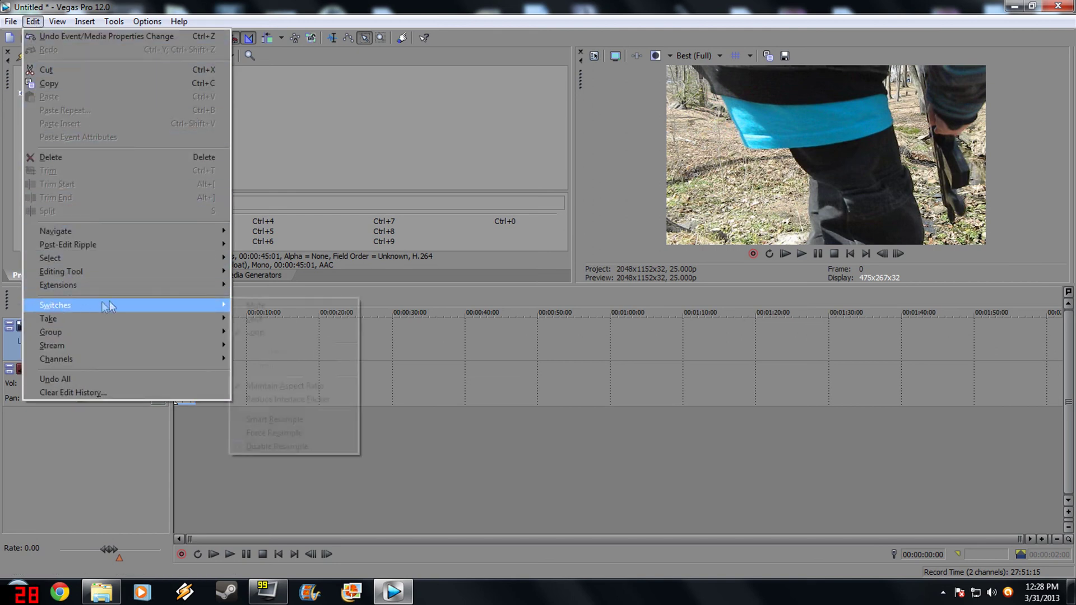
pyautogui.click(317, 445)
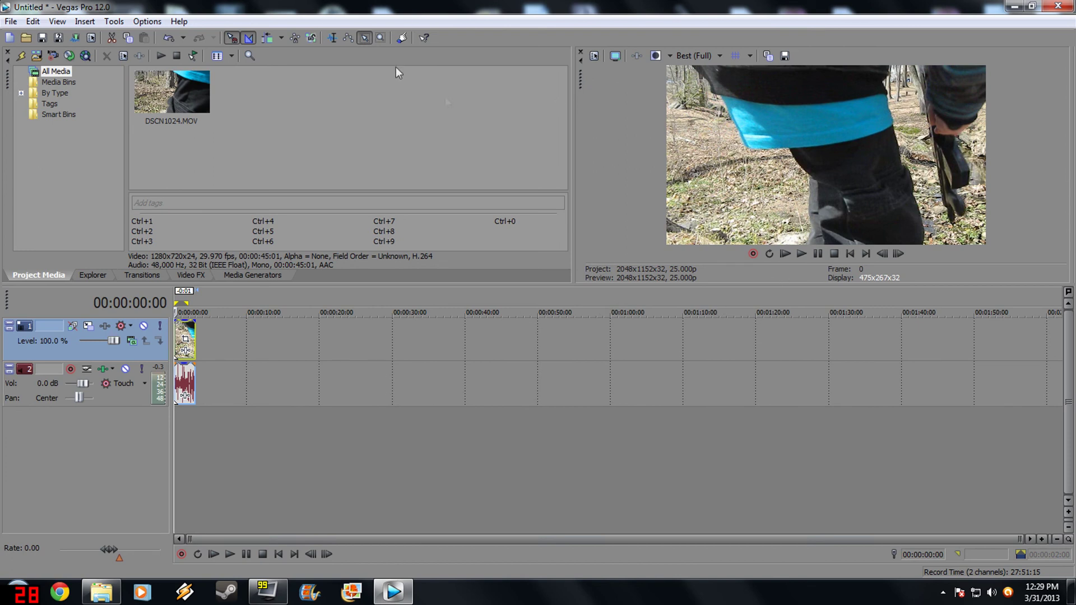
pyautogui.click(380, 38)
# In Normal Edit mode, mark a loop region from about 29 to 43 seconds and select the video clip
pyautogui.hotkey('ctrl', 'd')
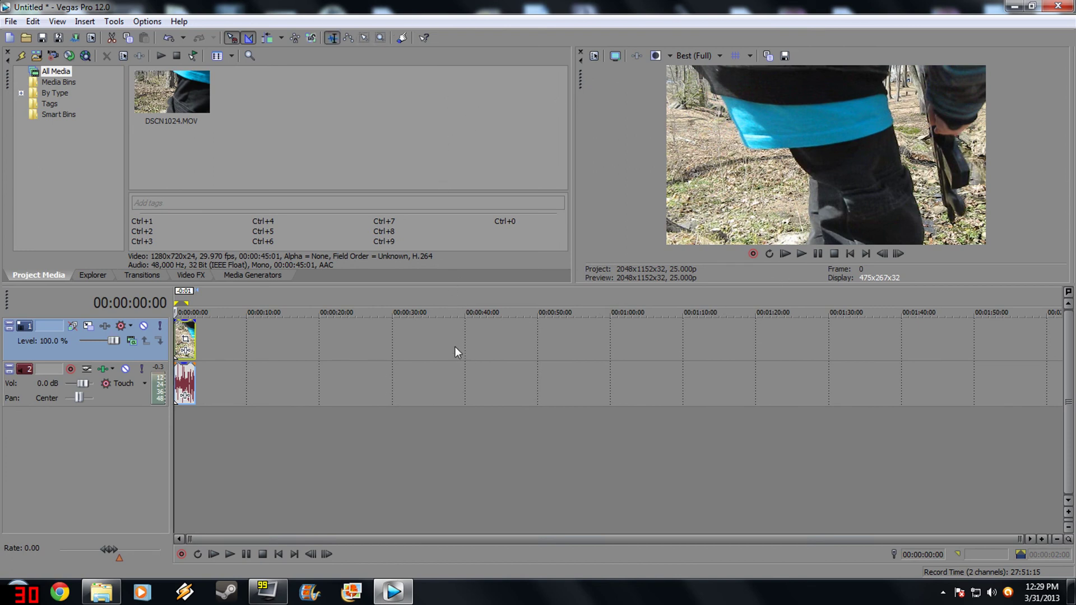
pyautogui.click(364, 37)
pyautogui.click(330, 38)
pyautogui.moveTo(389, 404); pyautogui.dragTo(489, 402)
pyautogui.click(291, 366)
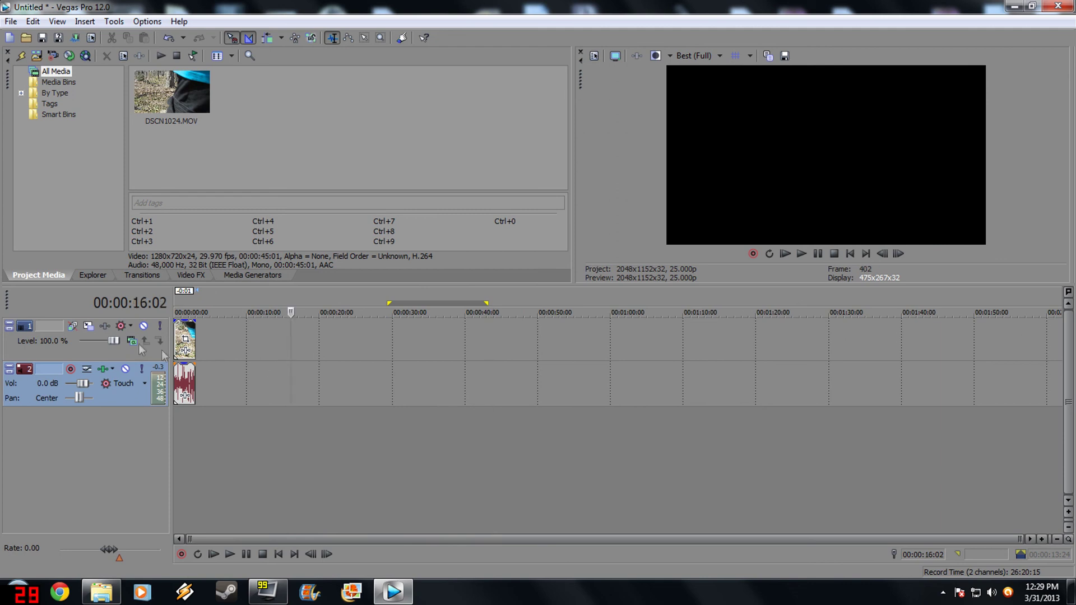
pyautogui.click(178, 334)
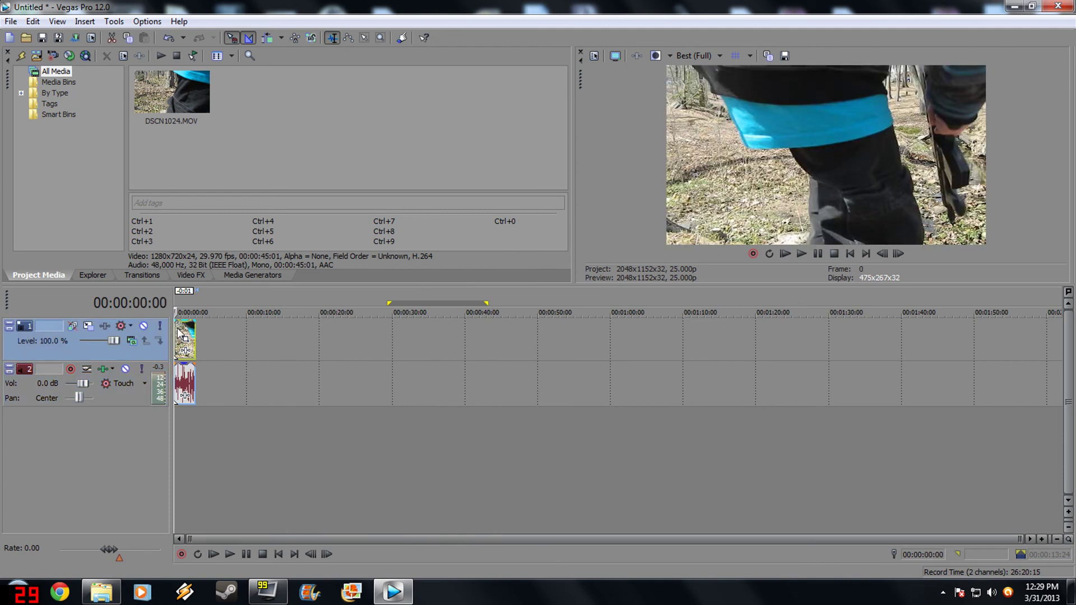
pyautogui.scroll(8, 368, 396)
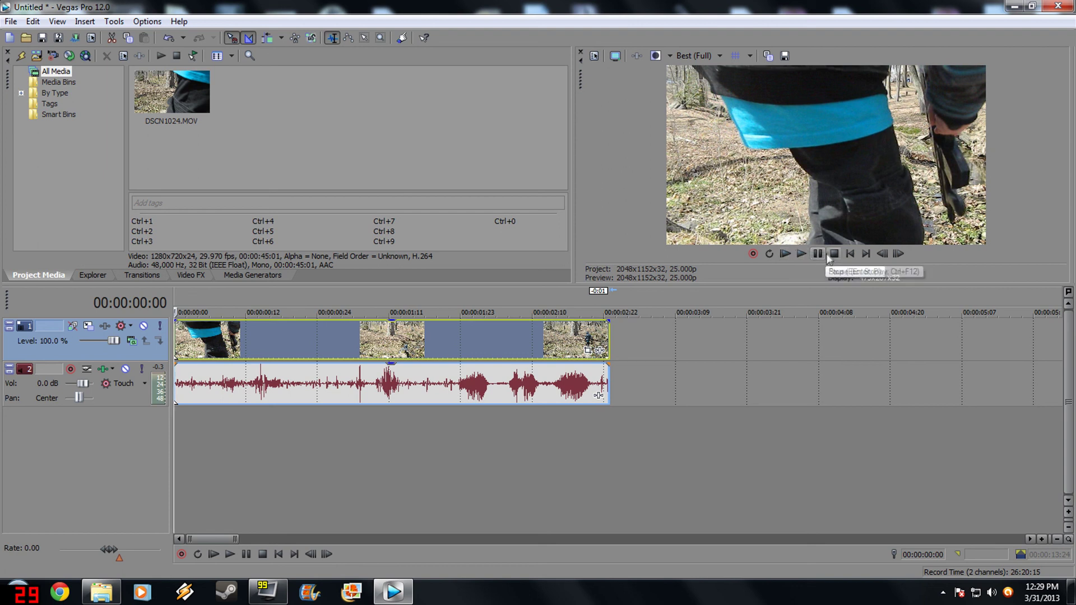
pyautogui.click(811, 254)
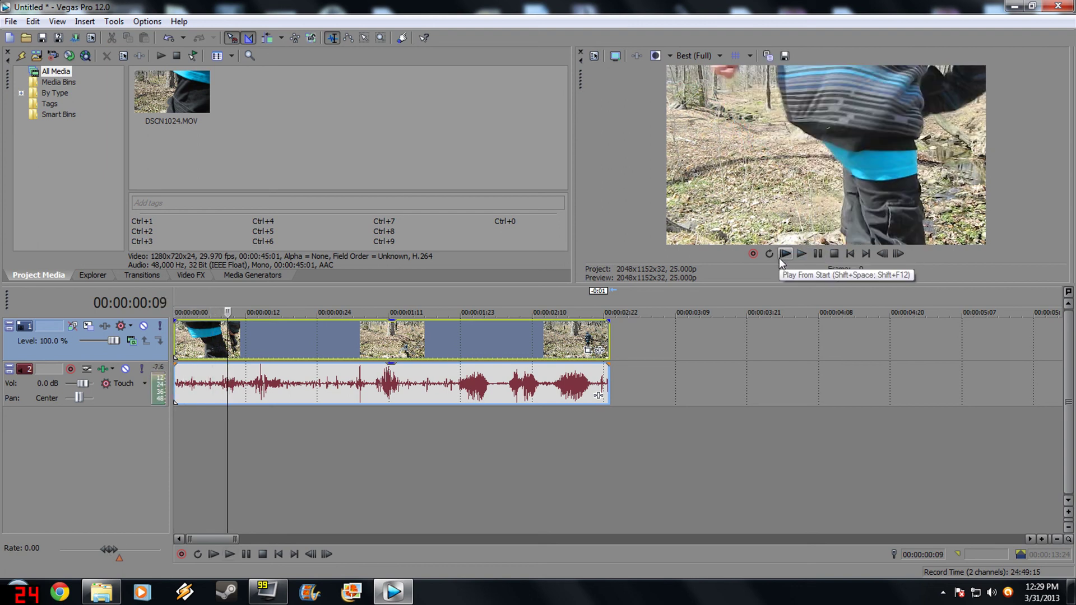